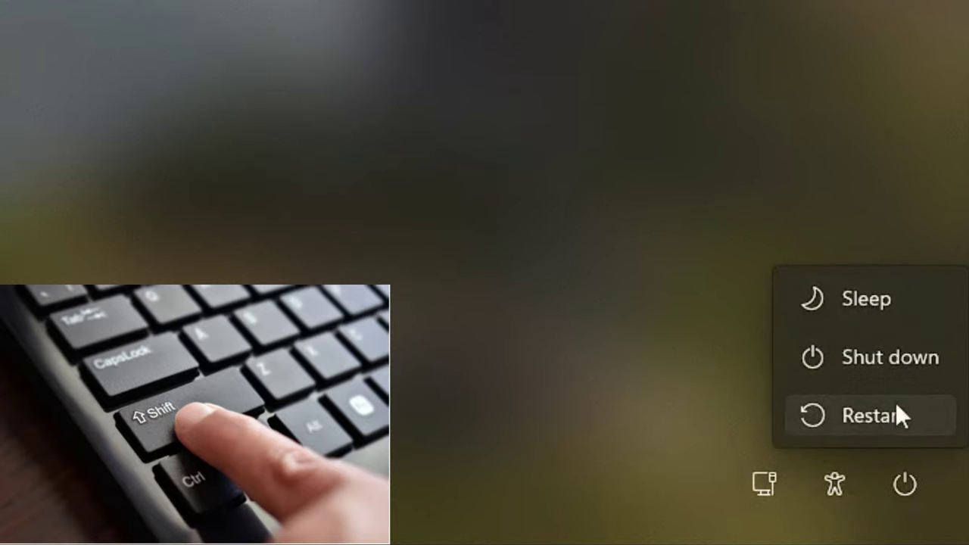
# Restart the PC into the recovery environment and open Startup Settings from the advanced troubleshooting options
pyautogui.keyDown('shift'); pyautogui.click(858, 415); pyautogui.keyUp('shift')
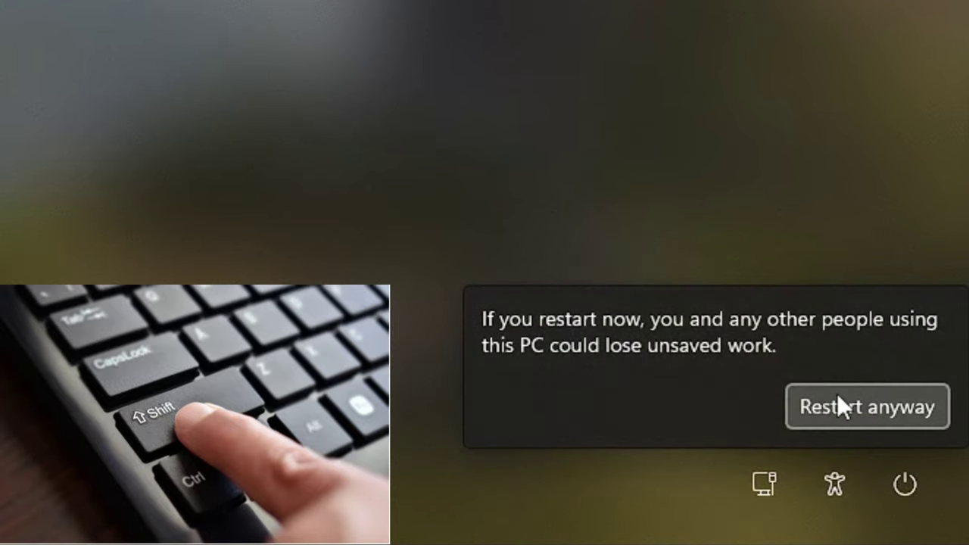
pyautogui.click(871, 408)
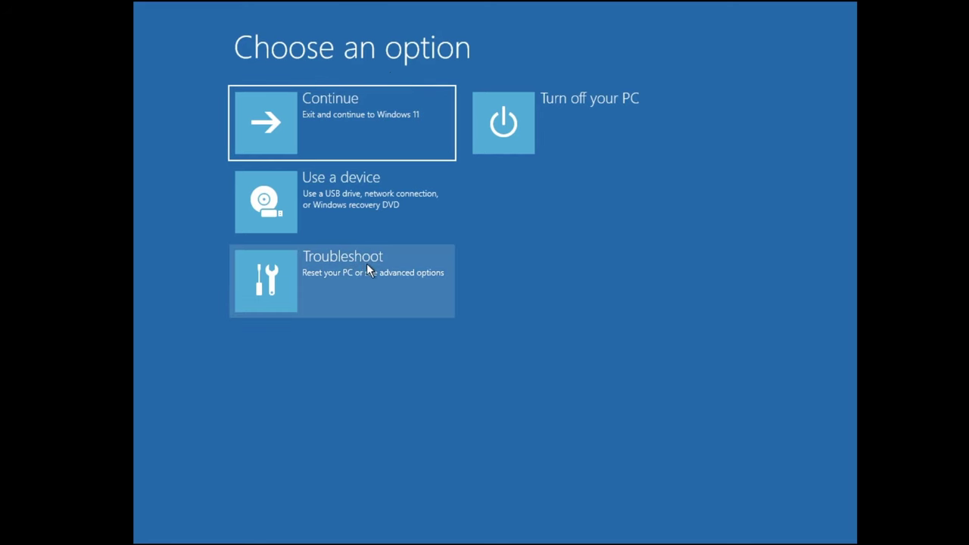
pyautogui.click(359, 270)
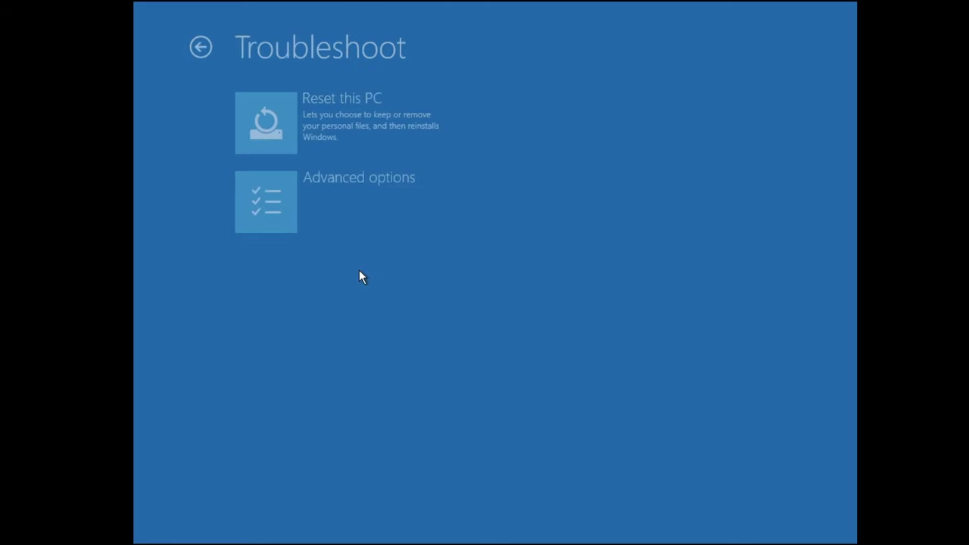
pyautogui.click(361, 196)
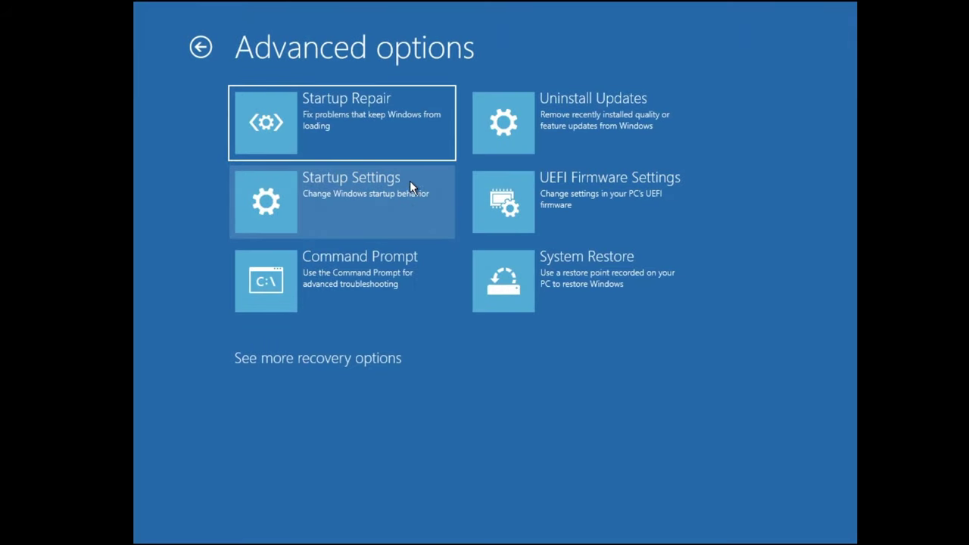
pyautogui.click(386, 194)
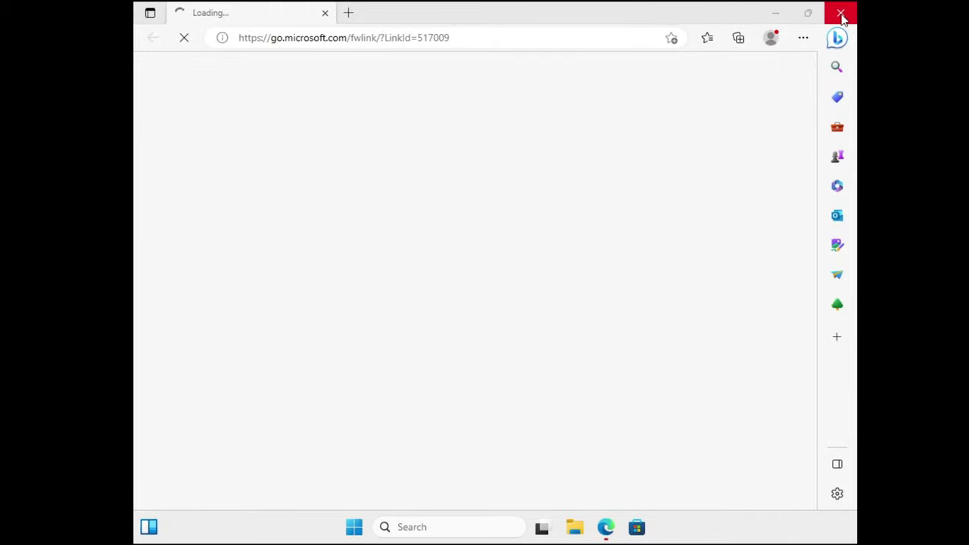
# Close the browser window, search for "windows memory" and open Windows Memory Diagnostic
pyautogui.click(840, 12)
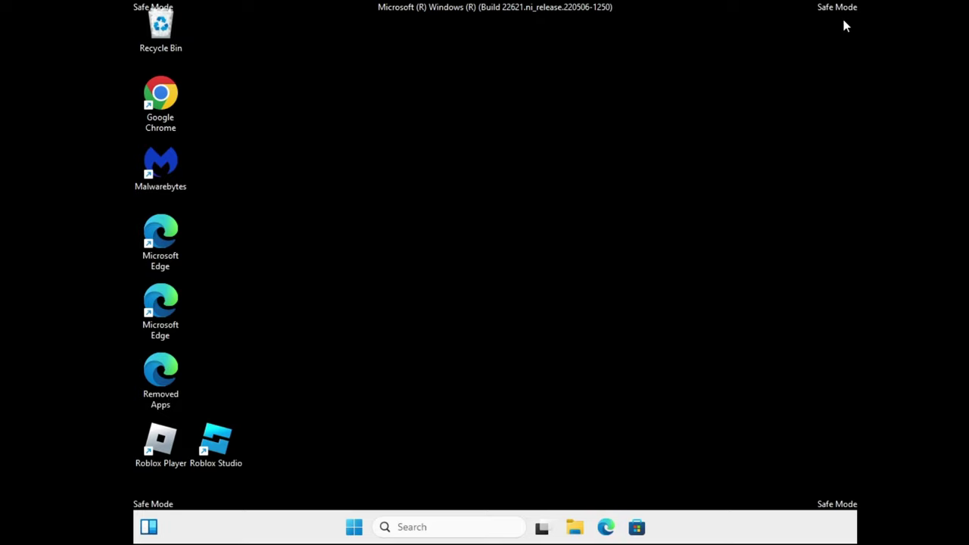
pyautogui.click(456, 527)
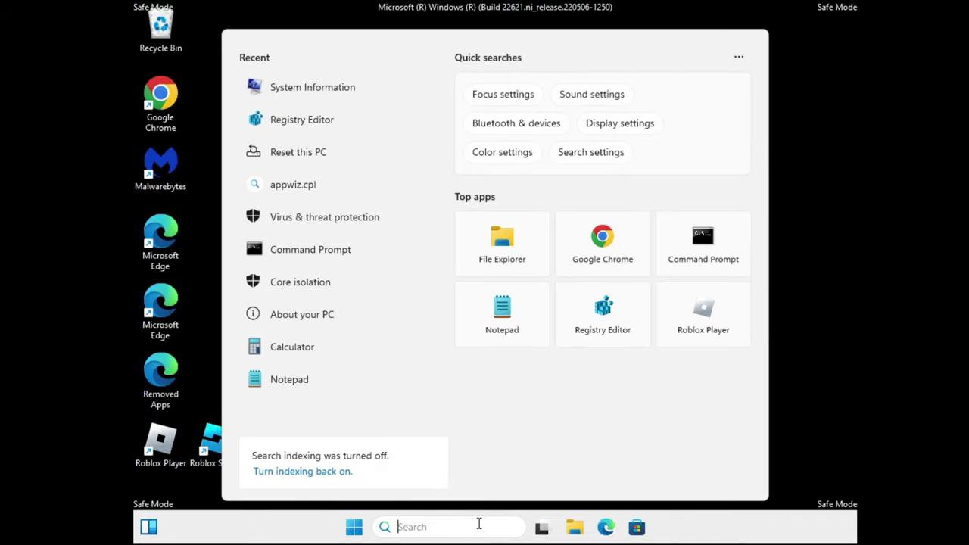
pyautogui.write('windows ')
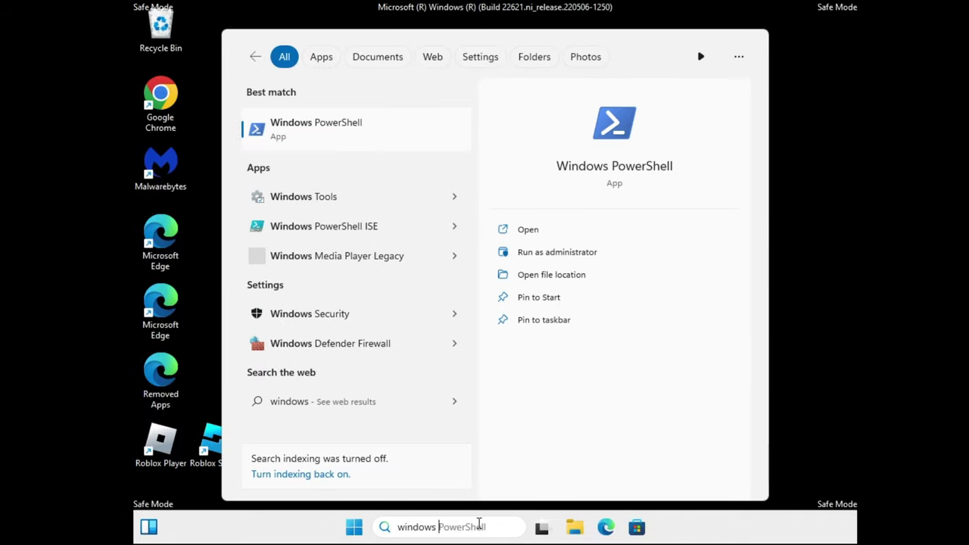
pyautogui.write('memory')
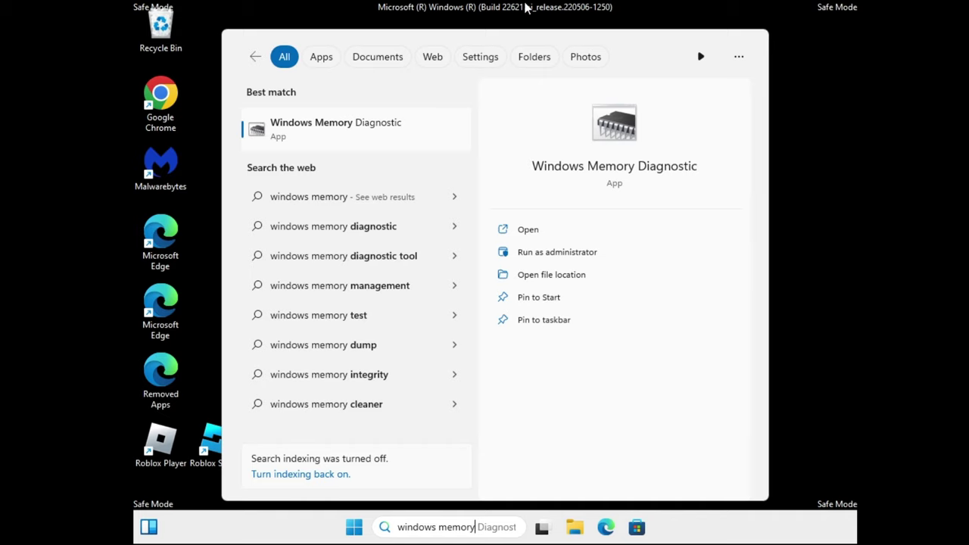
pyautogui.click(381, 128)
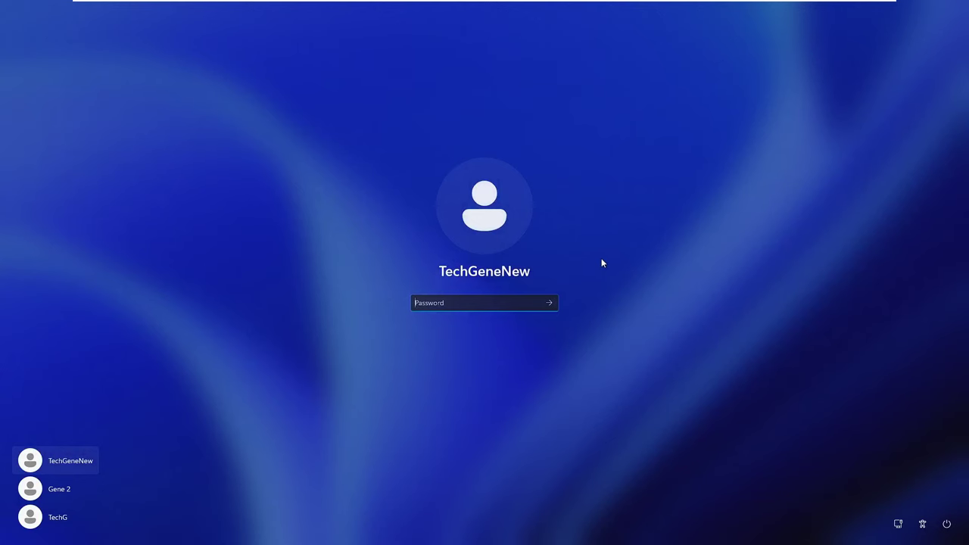
# Sign in to Windows with the account password and open Device Manager
pyautogui.write('••••••••••')
pyautogui.press('Return')
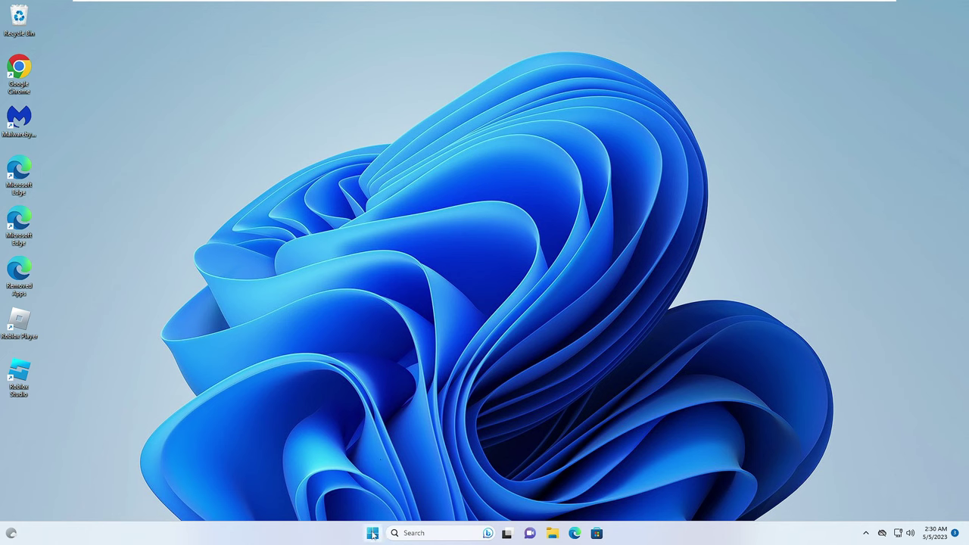
pyautogui.rightClick(372, 534)
pyautogui.click(359, 316)
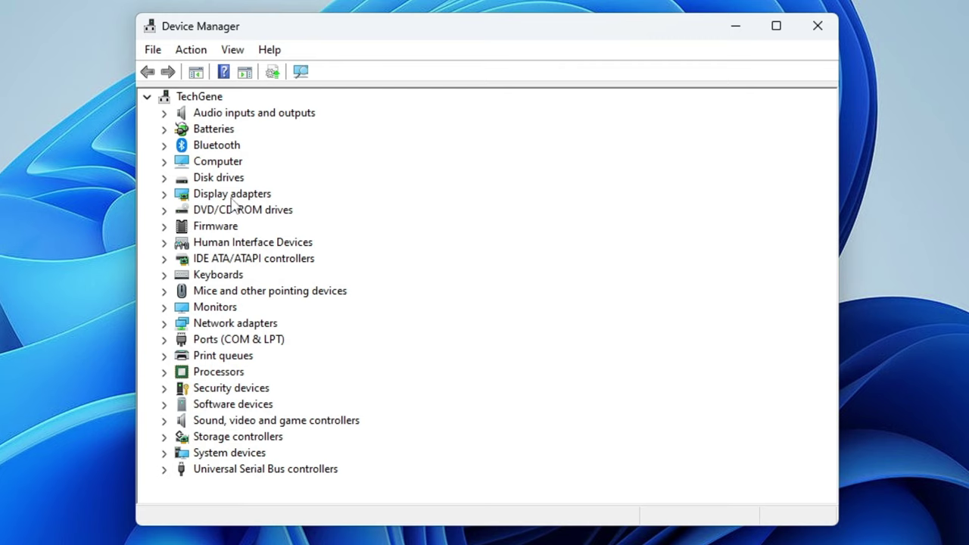
# Bring up the driver update options for the VMware SVGA 3D display adapter, and close them and Device Manager without updating
pyautogui.doubleClick(237, 199)
pyautogui.click(237, 211)
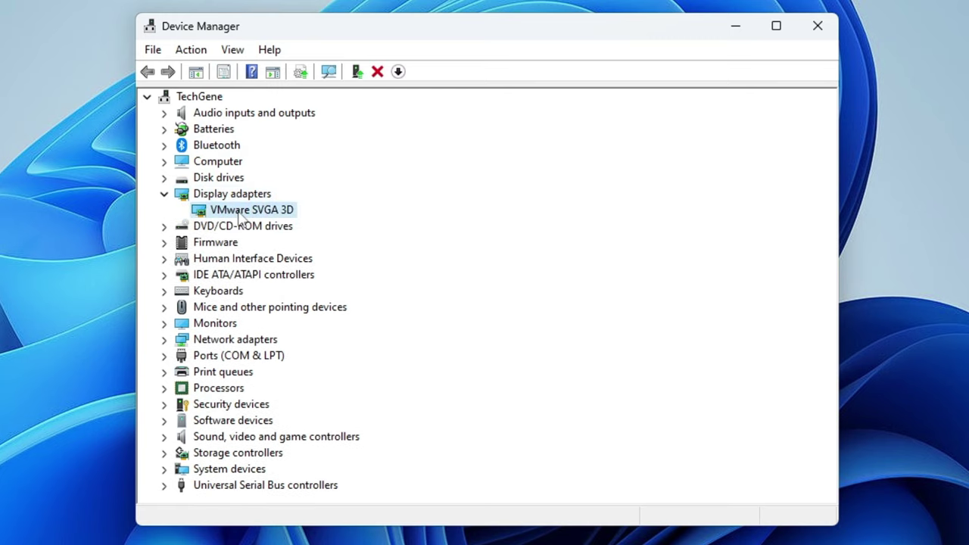
pyautogui.rightClick(239, 216)
pyautogui.click(282, 222)
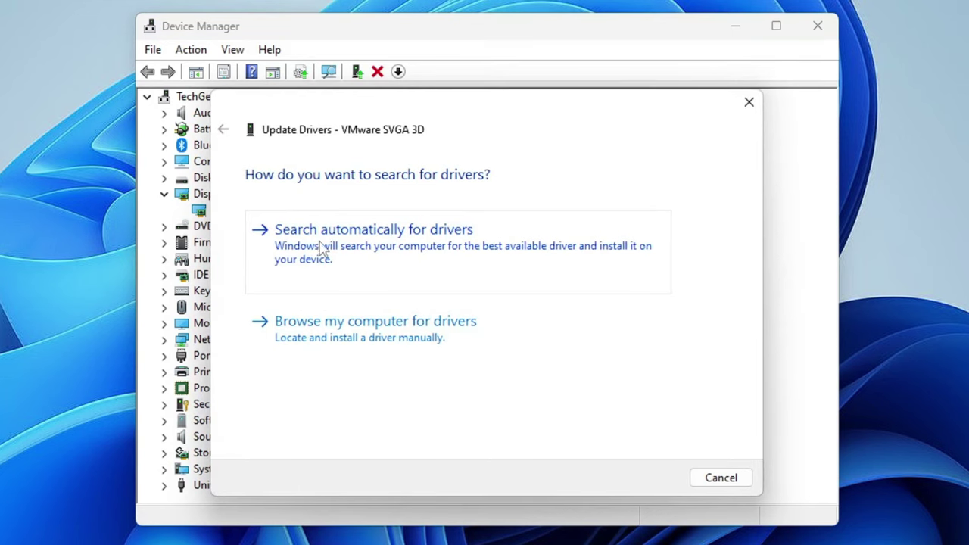
pyautogui.click(748, 102)
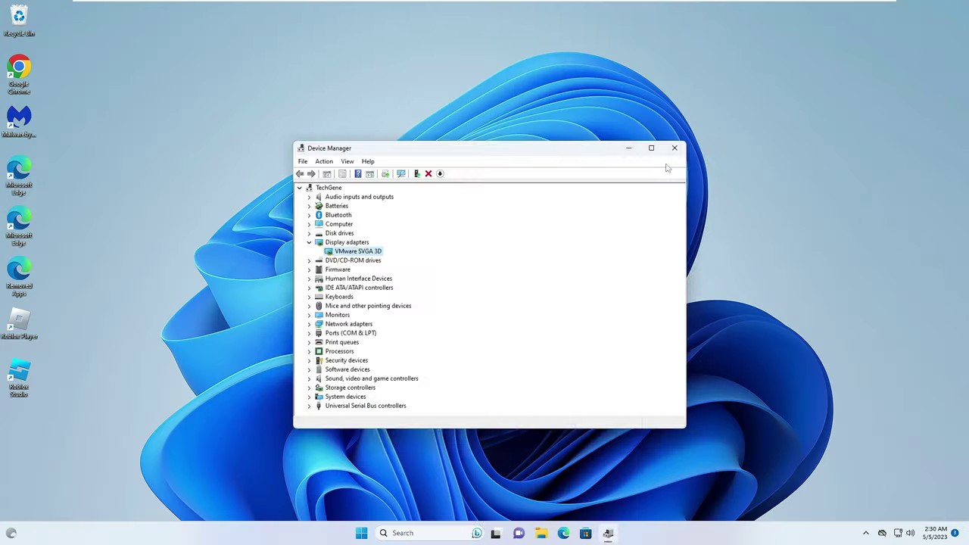
pyautogui.click(816, 27)
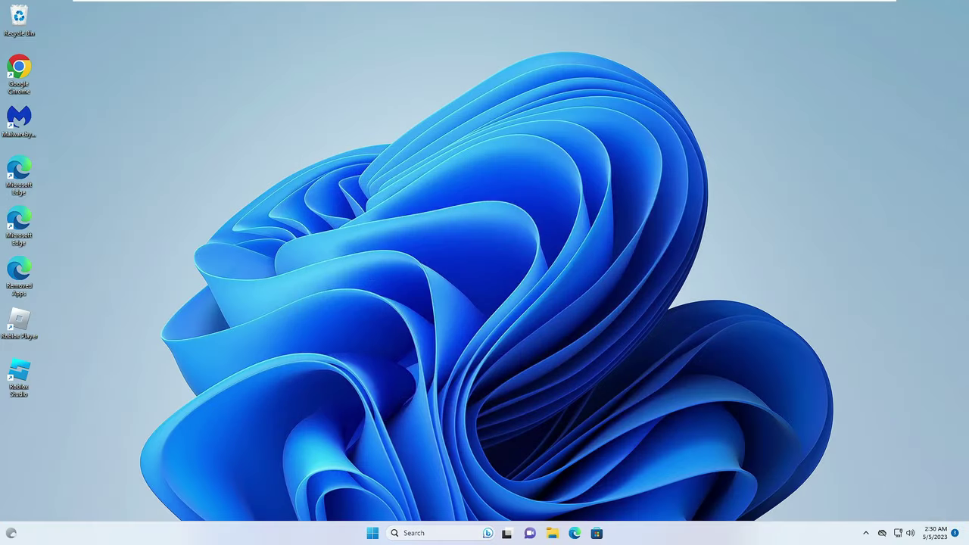
# Open the Windows Update settings and check for updates
pyautogui.click(426, 530)
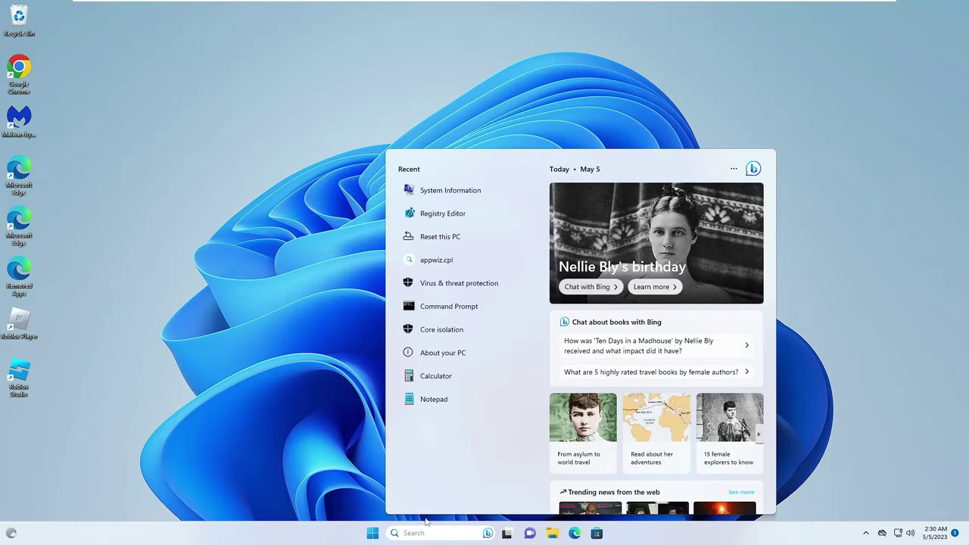
pyautogui.write('update')
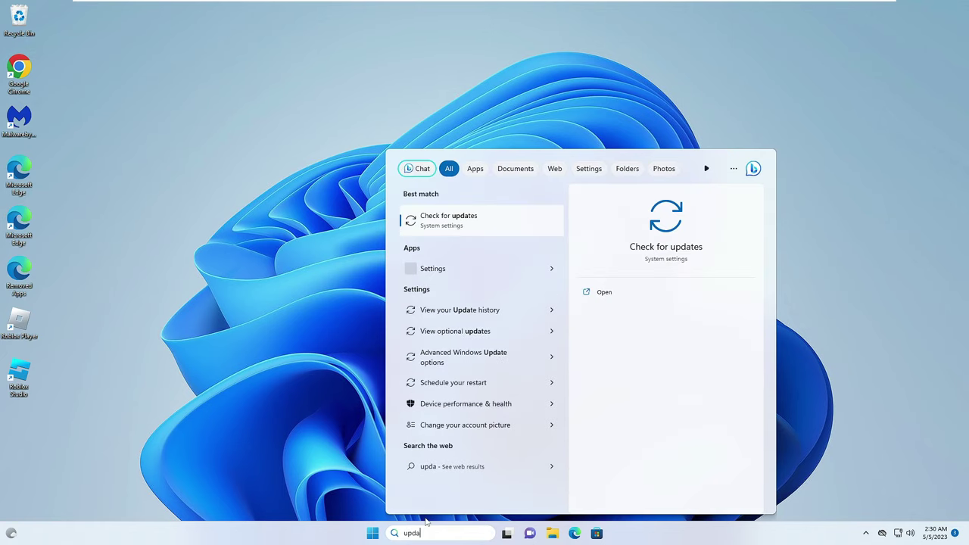
pyautogui.click(455, 220)
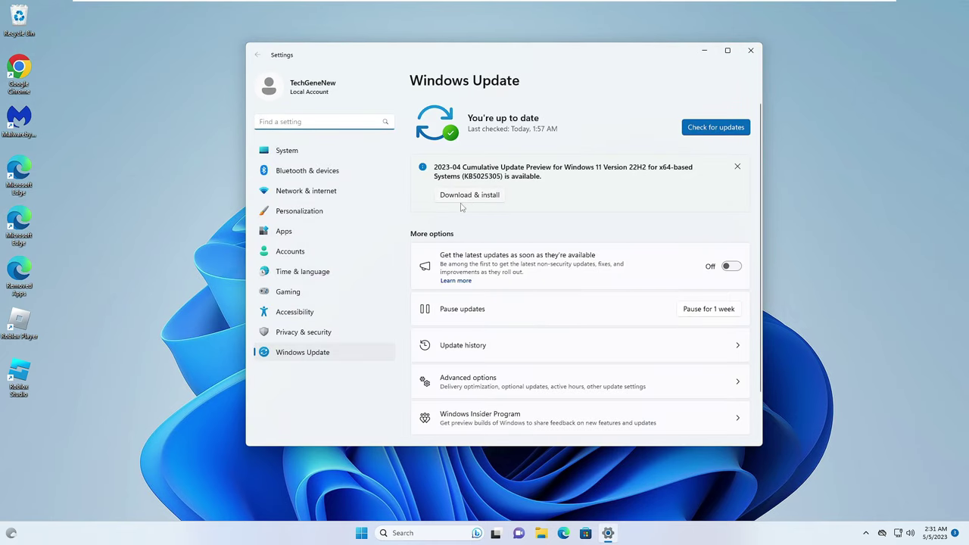
pyautogui.click(713, 132)
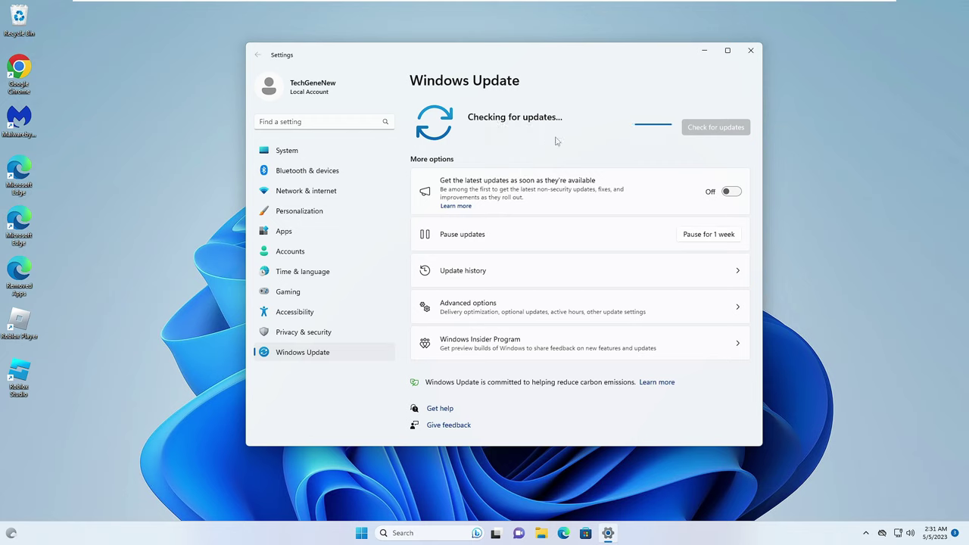
# Search for "cmd" and run Command Prompt as administrator, allowing it to make changes to the device
pyautogui.press('super+s')
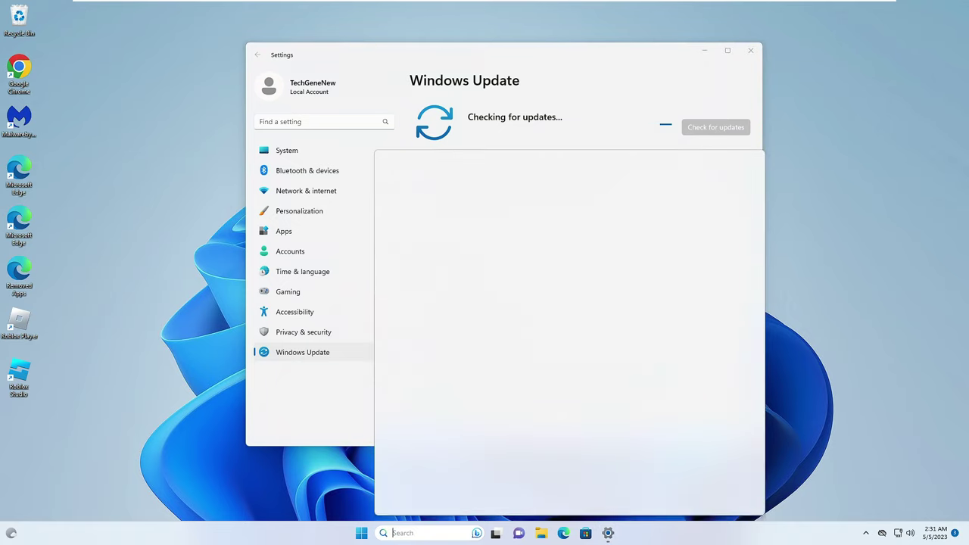
pyautogui.write('cmd')
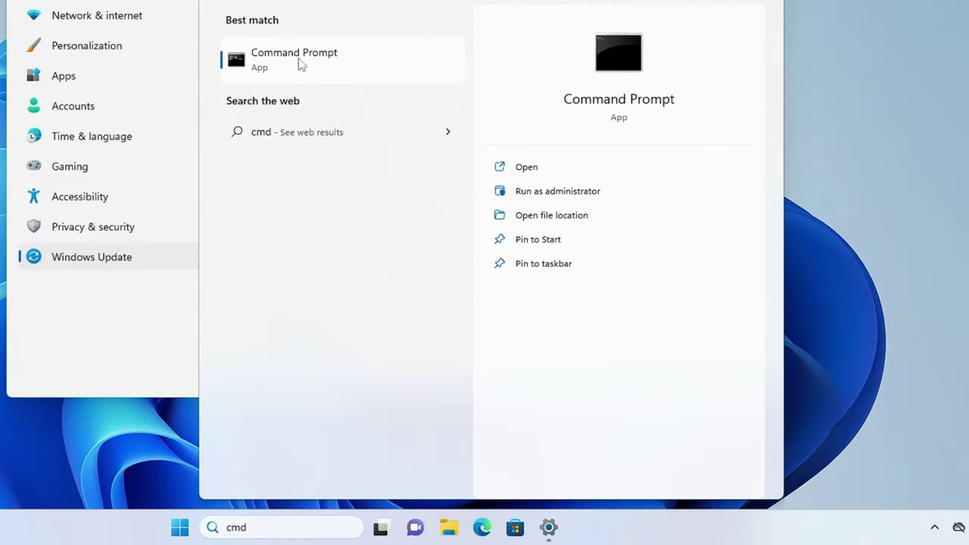
pyautogui.rightClick(443, 222)
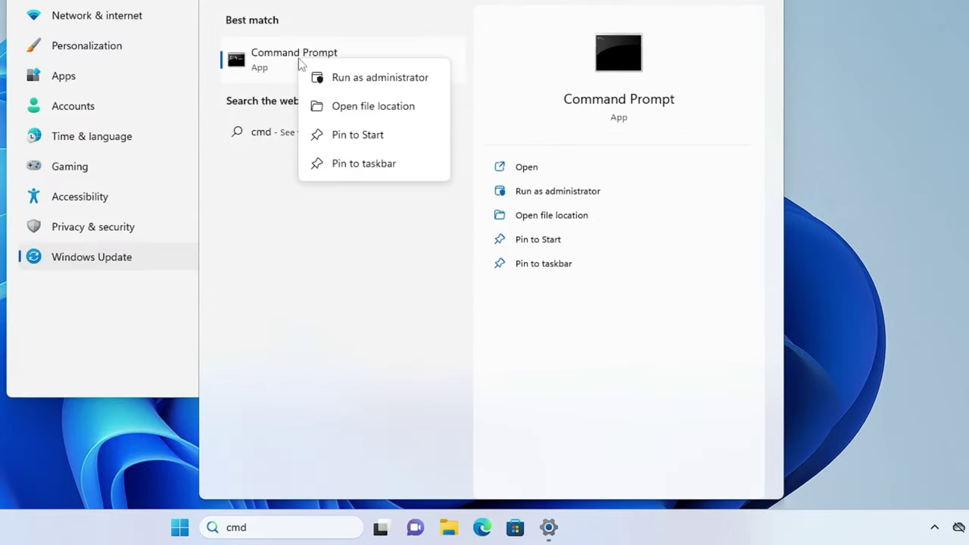
pyautogui.click(361, 79)
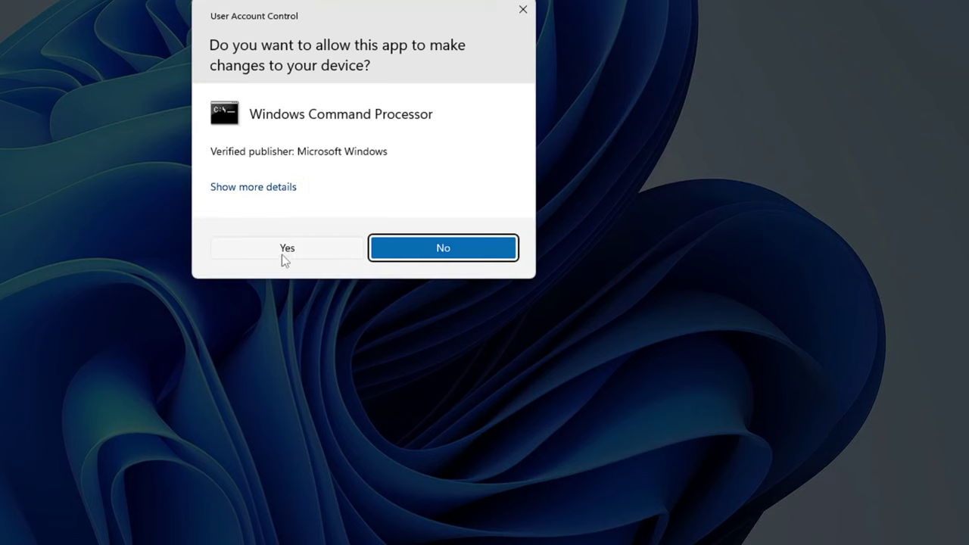
pyautogui.click(282, 253)
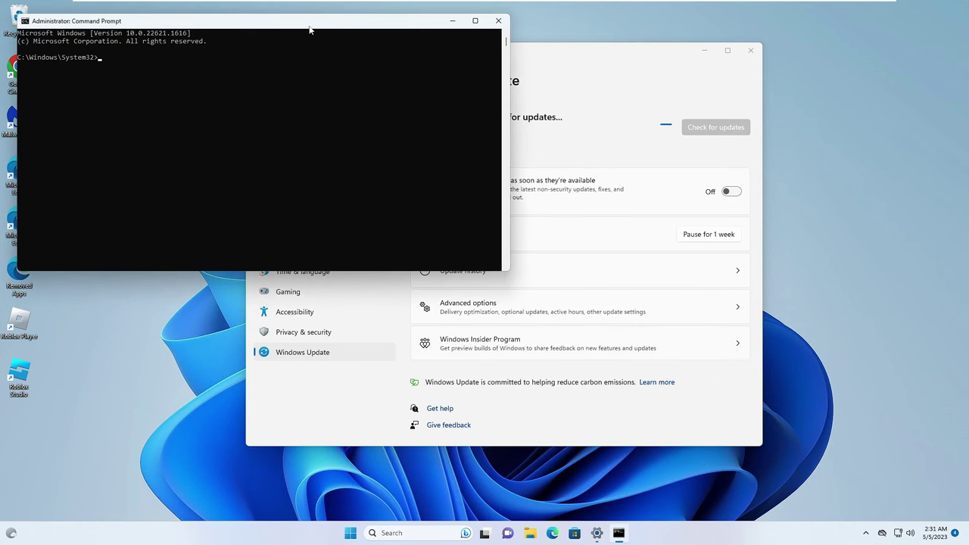
# Move the Command Prompt window toward the middle of the desktop and run the command sfc /scannow
pyautogui.moveTo(309, 24); pyautogui.dragTo(589, 136)
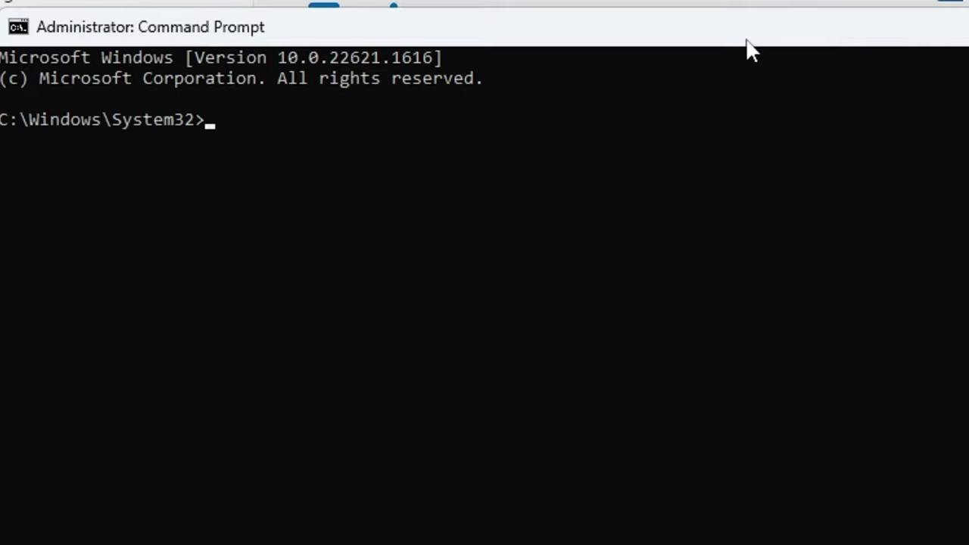
pyautogui.write('sfc /scannow')
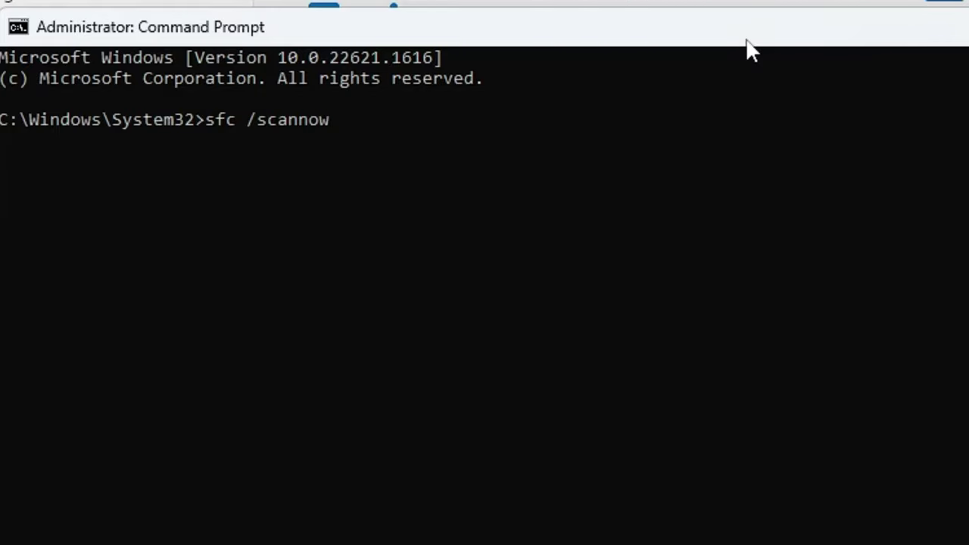
pyautogui.press('Return')
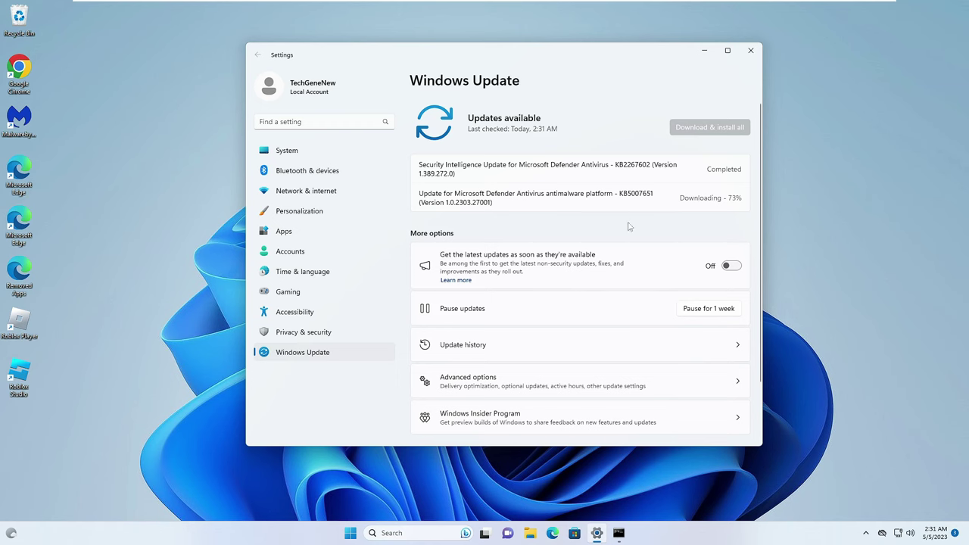
# Minimize the Settings window, launch System Restore with rstrui.exe, and cancel the wizard
pyautogui.click(703, 52)
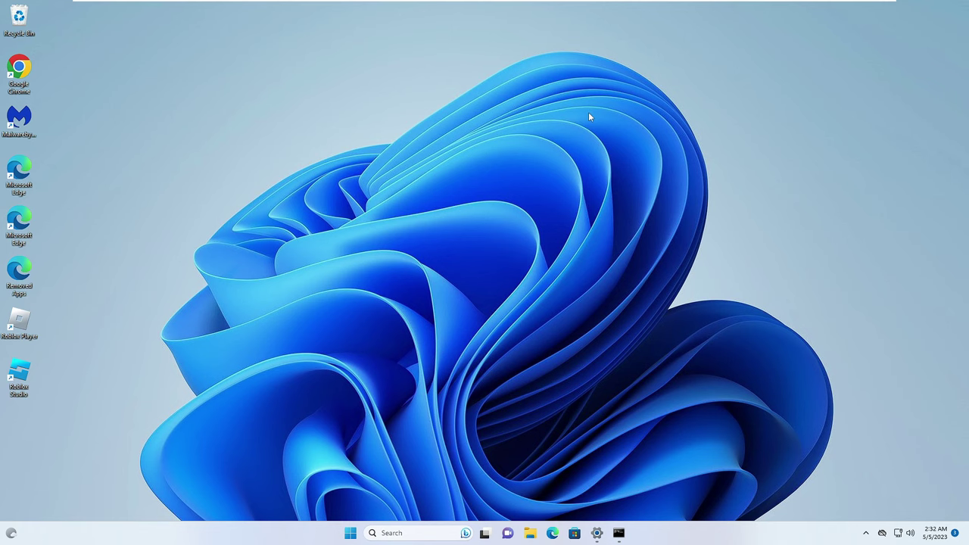
pyautogui.click(401, 533)
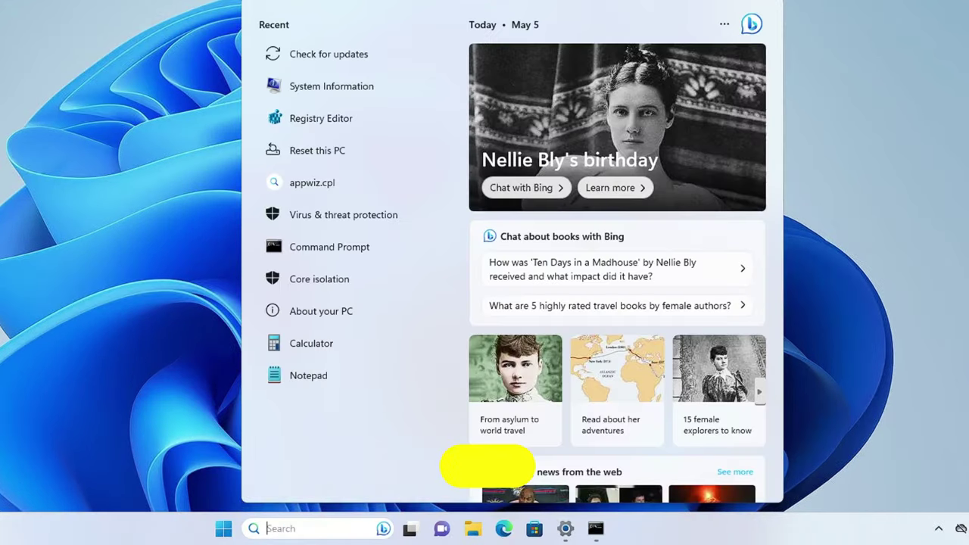
pyautogui.write('rstrui')
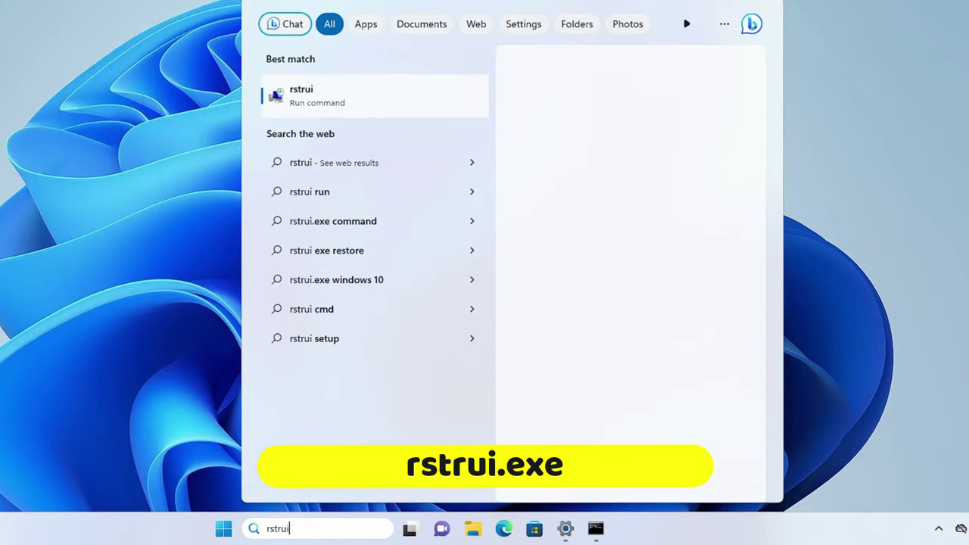
pyautogui.write('.exe')
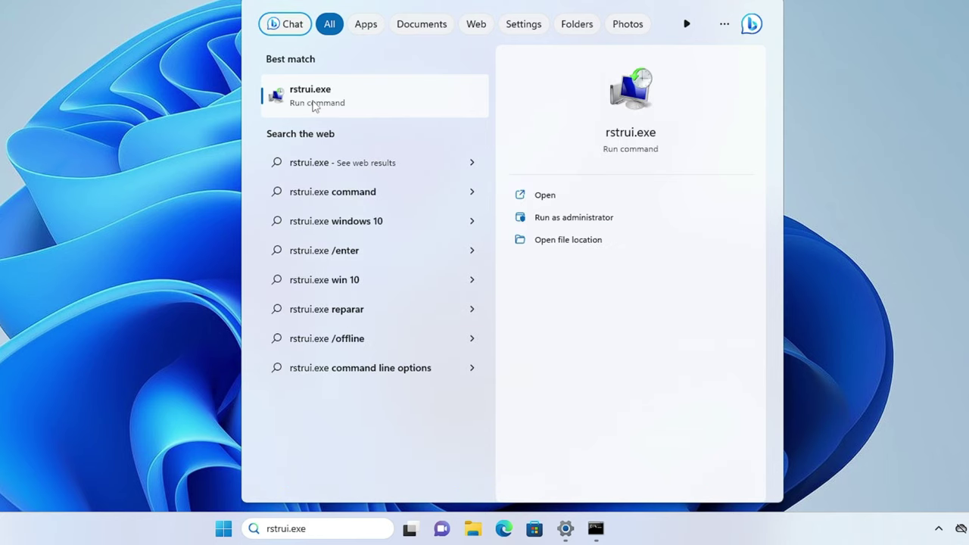
pyautogui.click(314, 105)
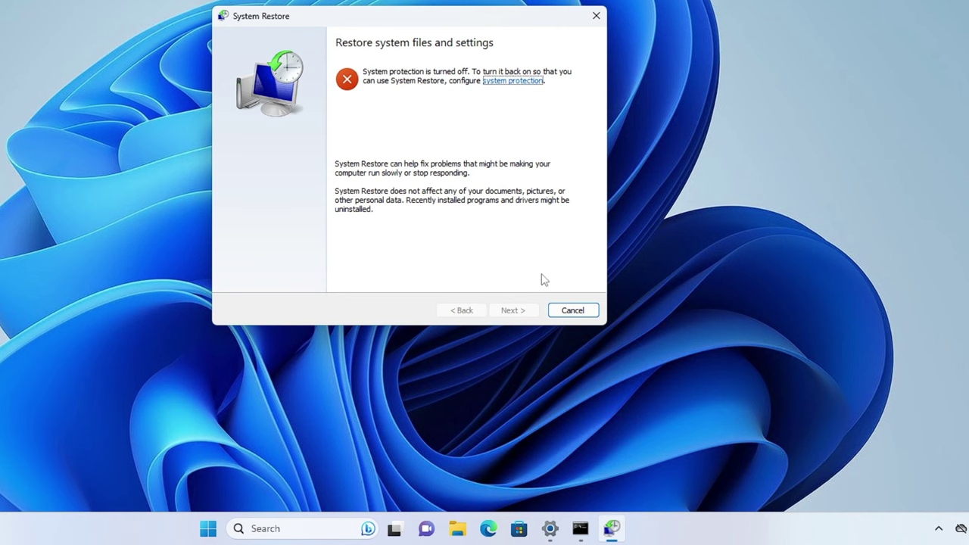
pyautogui.click(568, 310)
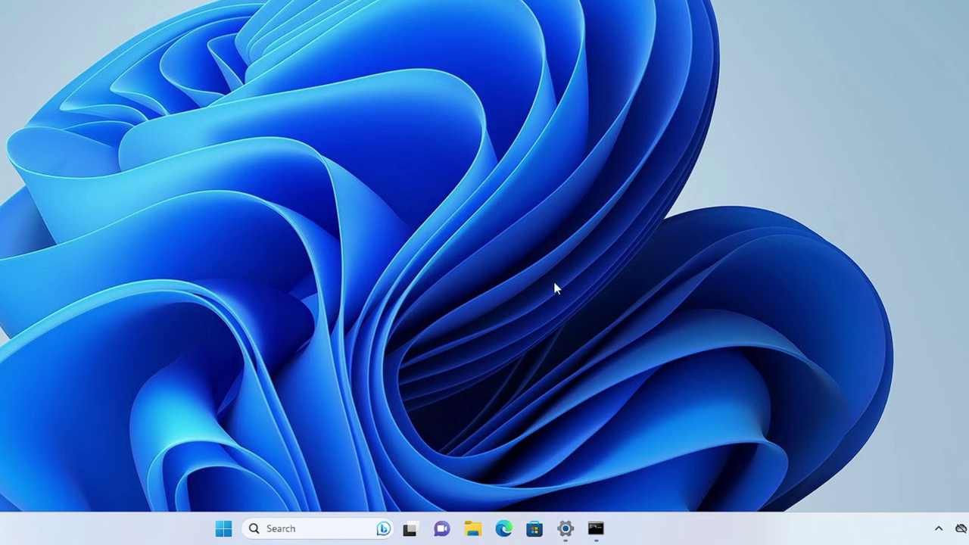
# Open the Reset this PC recovery setting and bring up the choice between keeping files and removing everything
pyautogui.click(306, 528)
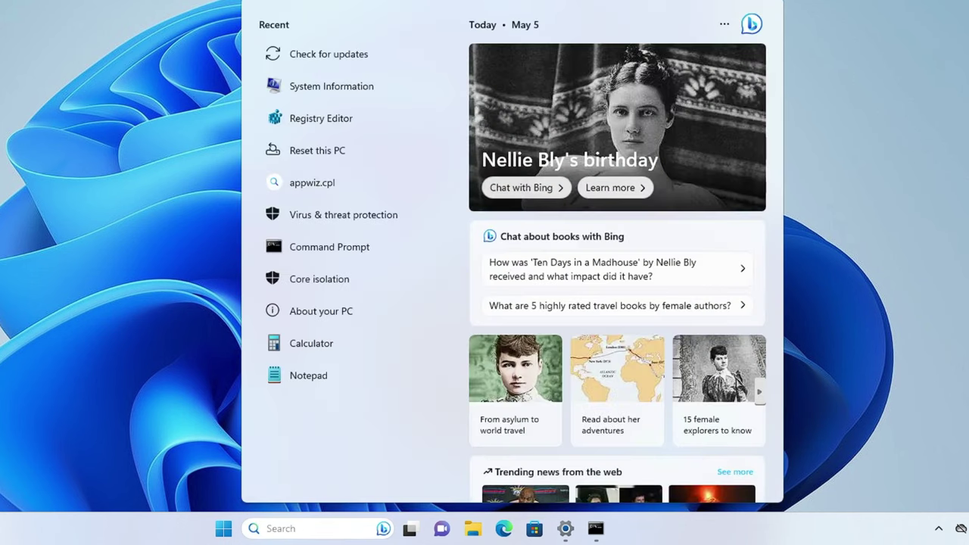
pyautogui.write('reset')
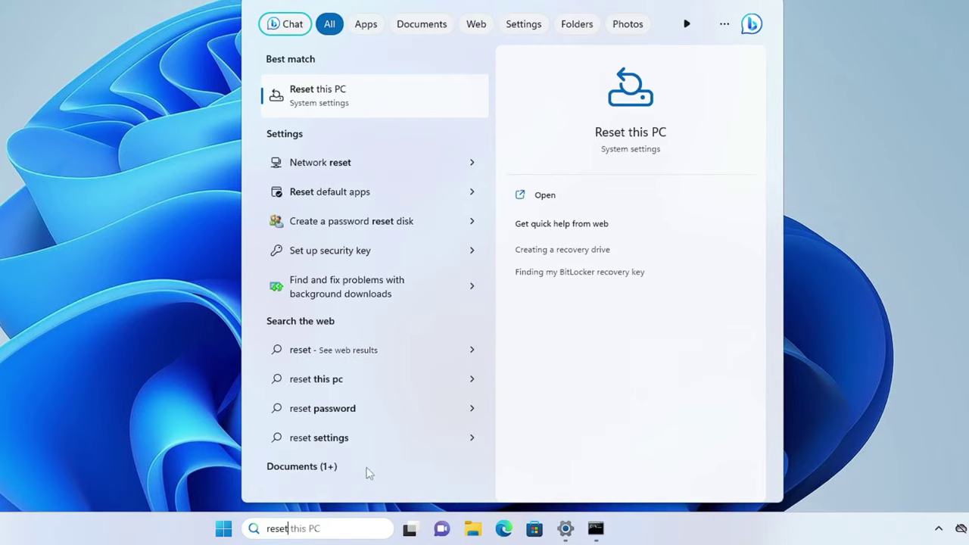
pyautogui.click(324, 106)
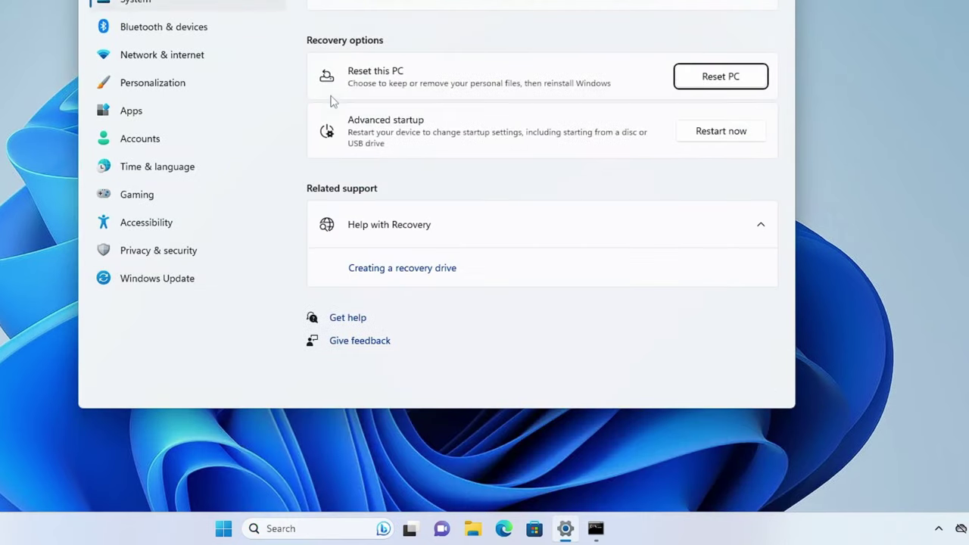
pyautogui.click(730, 85)
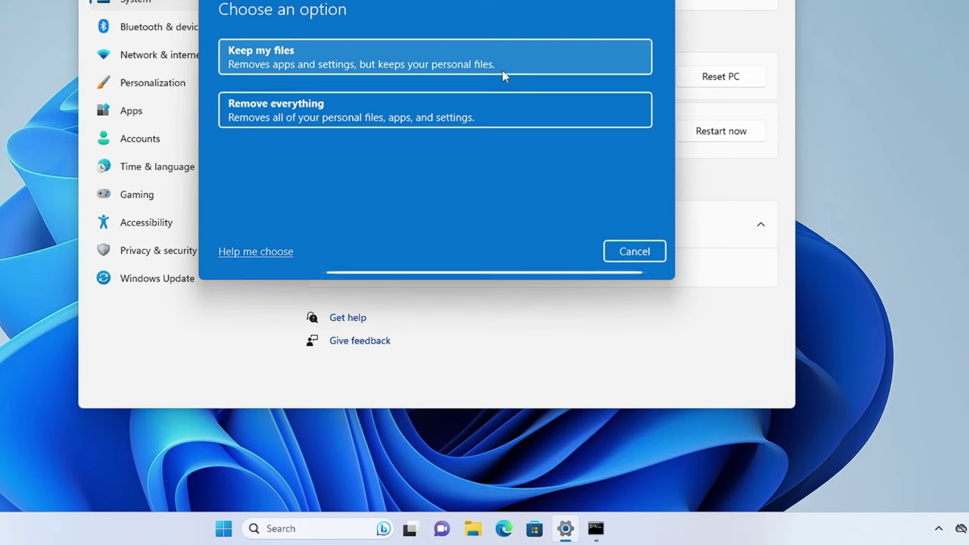
pyautogui.click(502, 70)
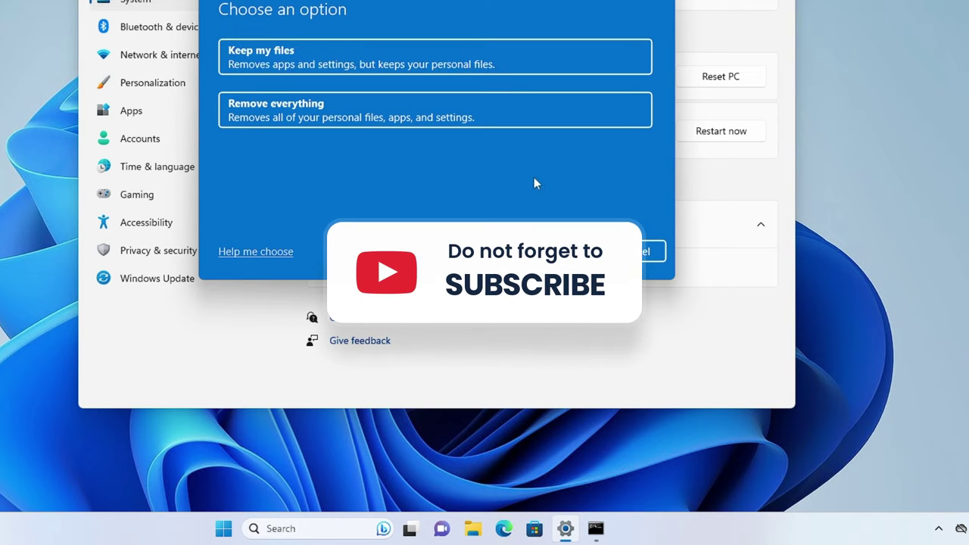